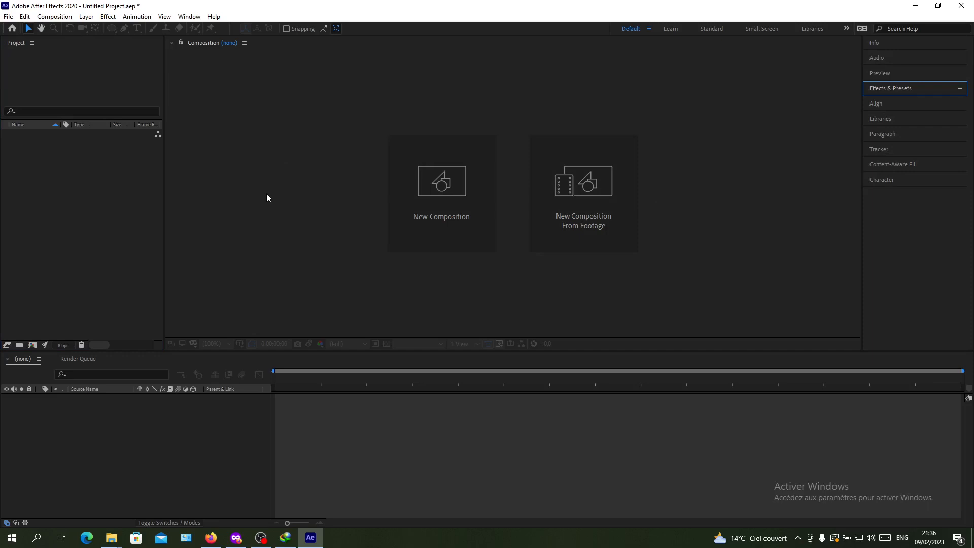
# - Create a new 1920 x 1080 composition at 29,97 fps
pyautogui.click(408, 188)
pyautogui.click(554, 386)
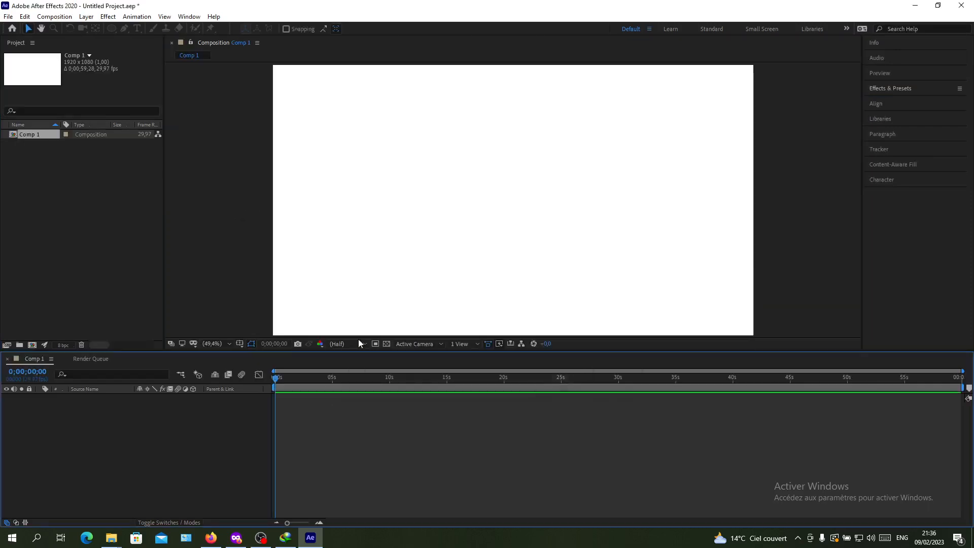
pyautogui.rightClick(2, 171)
pyautogui.click(10, 150)
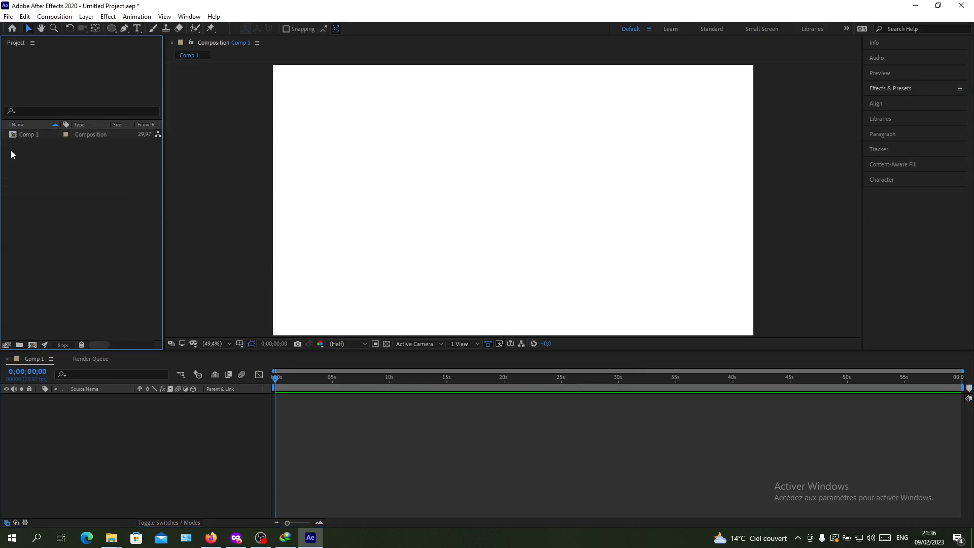
pyautogui.click(51, 463)
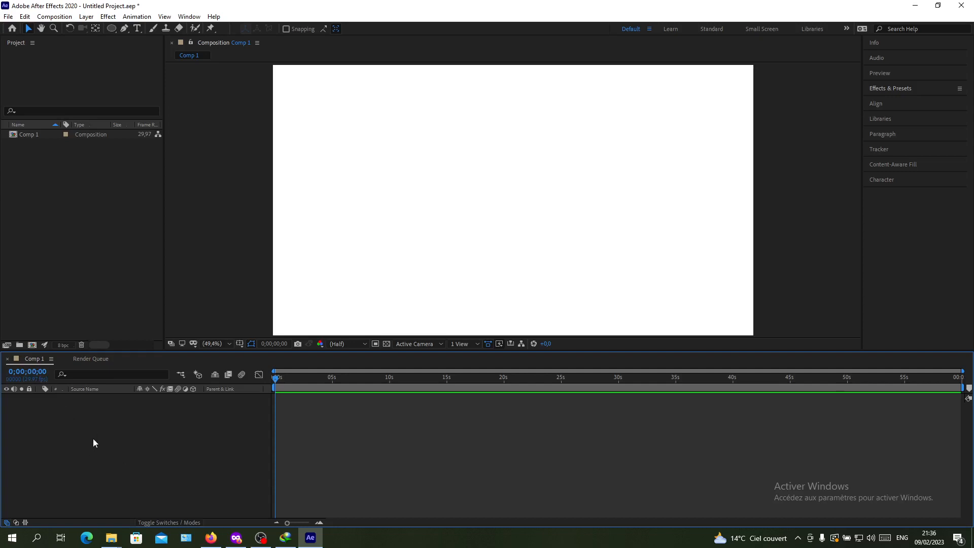
pyautogui.rightClick(124, 429)
pyautogui.moveTo(152, 318)
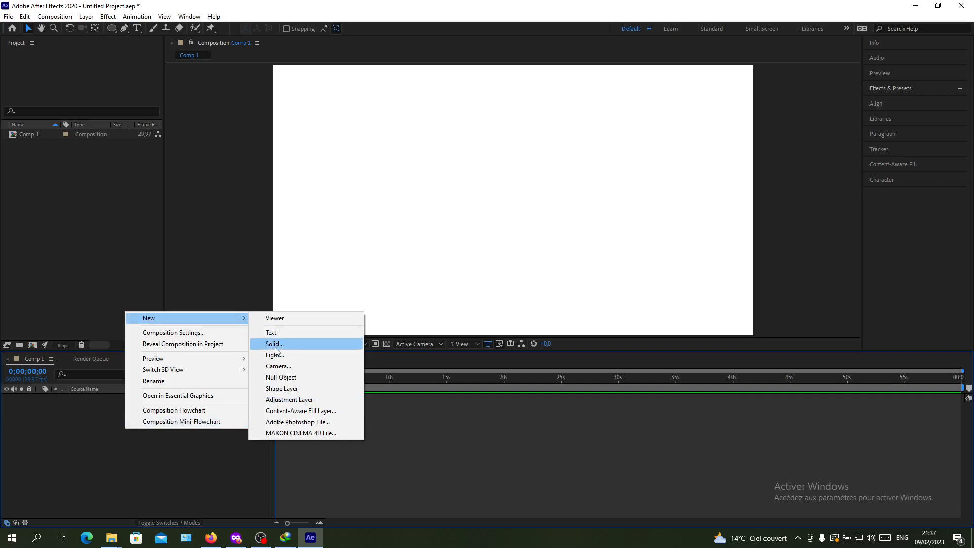
pyautogui.click(167, 246)
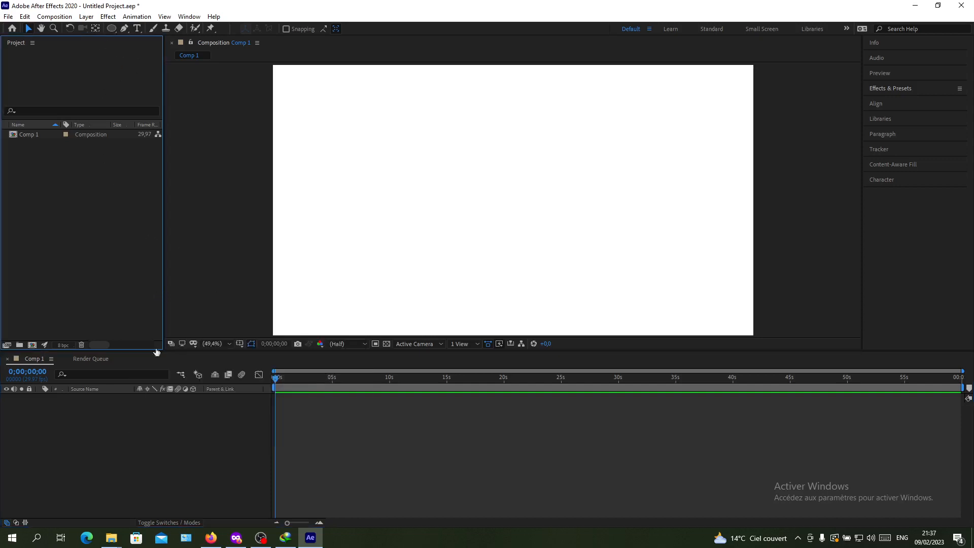
# - Add a dark gray solid layer to the composition, 100 px wide and 100 px high
pyautogui.rightClick(159, 443)
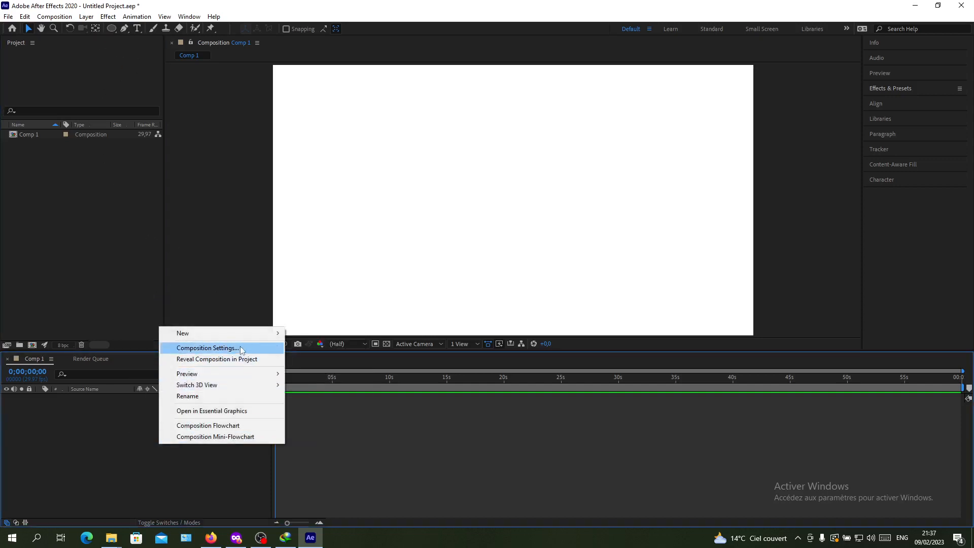
pyautogui.moveTo(250, 335)
pyautogui.click(310, 358)
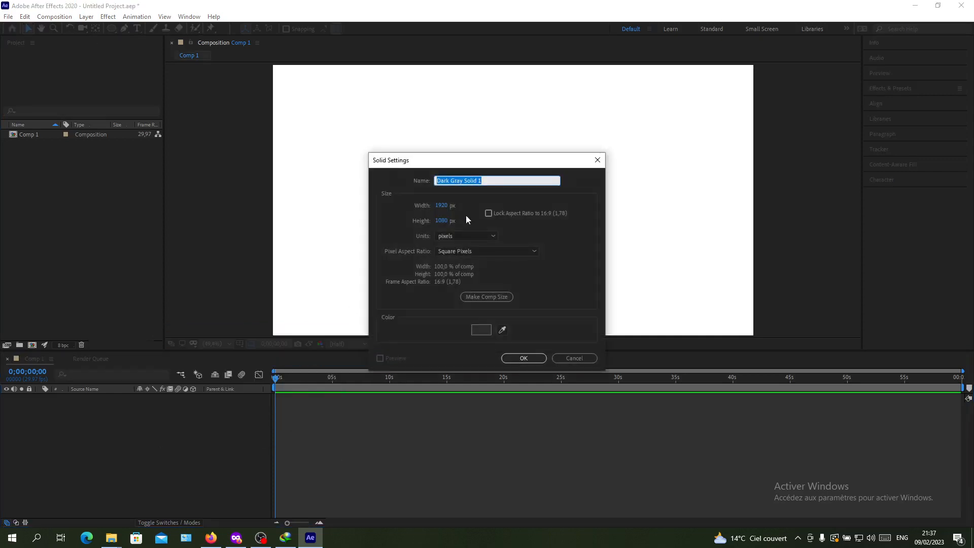
pyautogui.moveTo(441, 206); pyautogui.dragTo(366, 209)
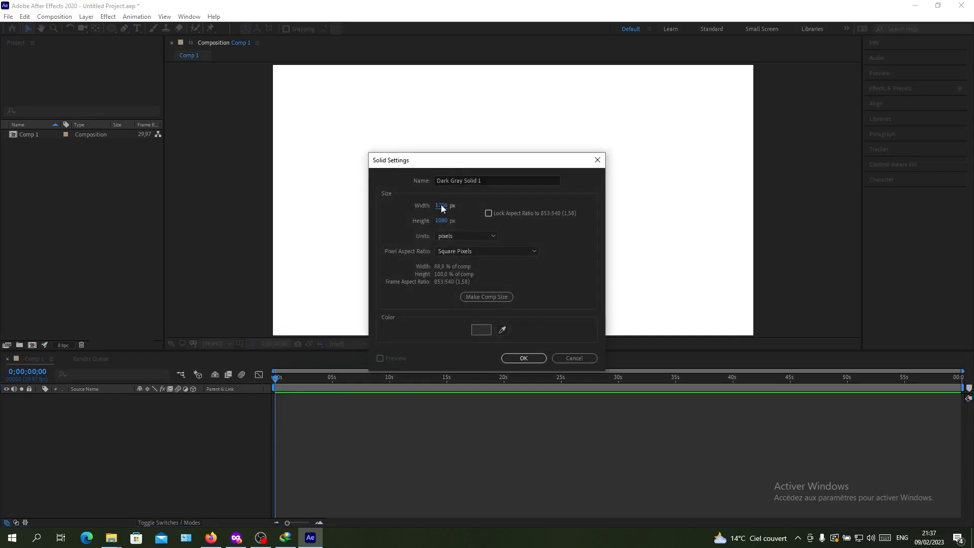
pyautogui.click(438, 207)
pyautogui.write('10')
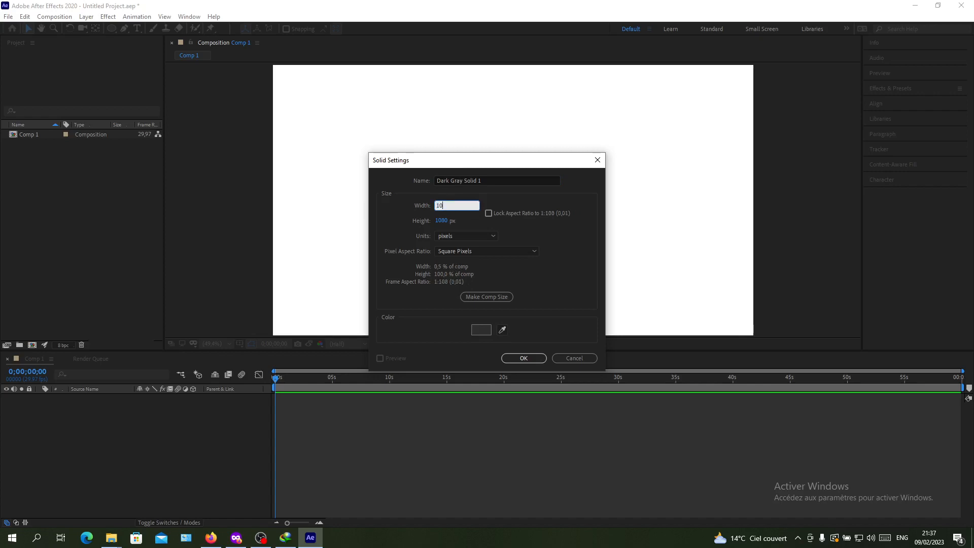
pyautogui.write('0')
pyautogui.click(446, 220)
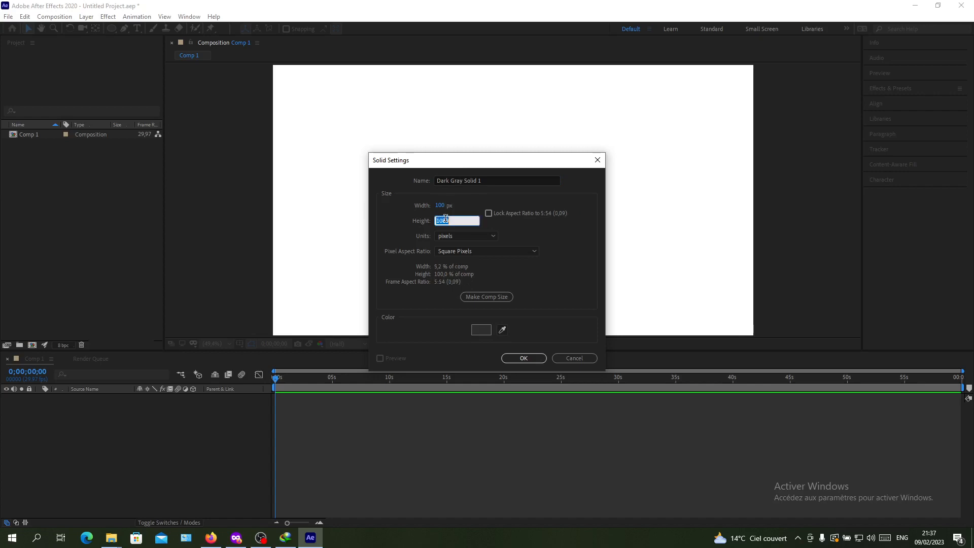
pyautogui.write('100')
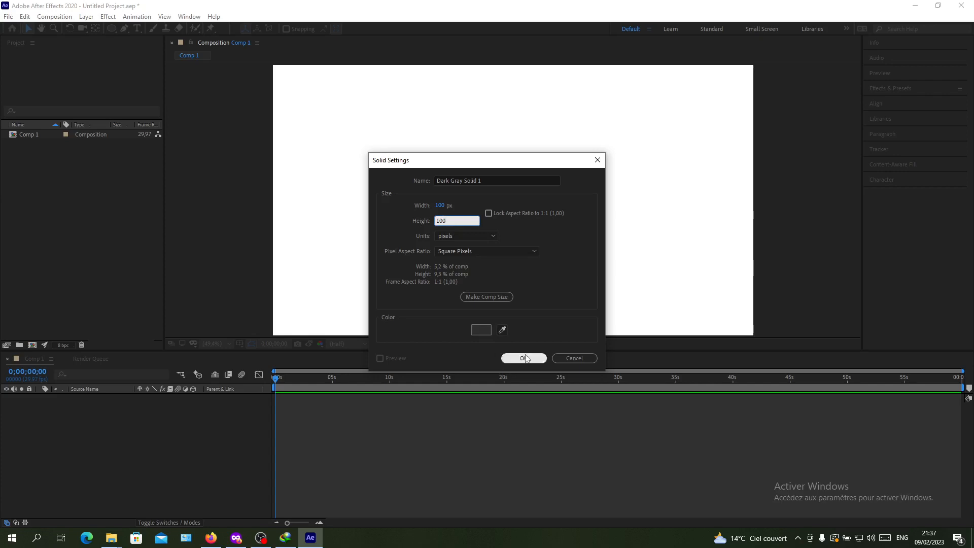
pyautogui.click(524, 358)
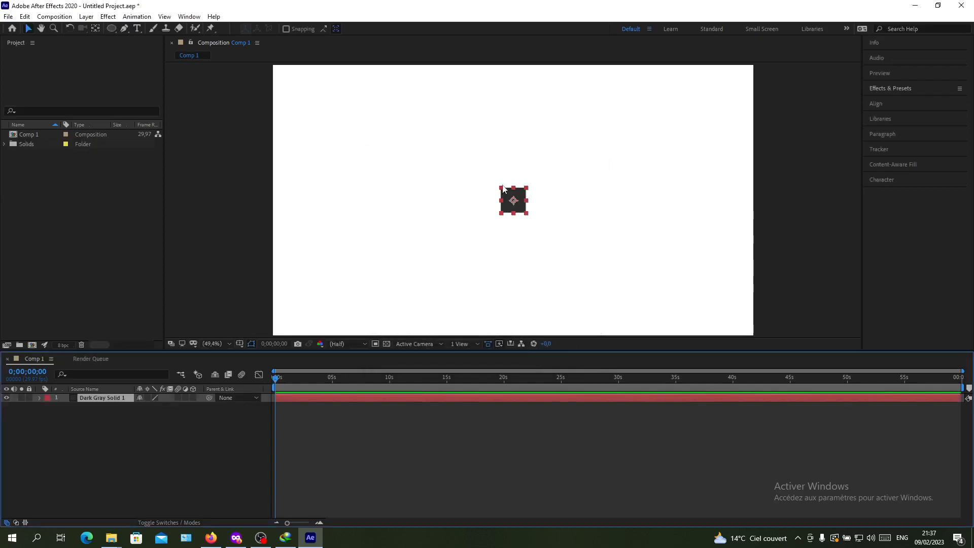
# - Enlarge the solid to about 396 x 303 % scale and shift it slightly up and left of the frame's centre
pyautogui.moveTo(501, 188); pyautogui.dragTo(463, 163)
pyautogui.moveTo(516, 205)
pyautogui.mouseDown()
pyautogui.moveTo(470, 188)
pyautogui.moveTo(503, 199)
pyautogui.mouseUp()
pyautogui.click(436, 222)
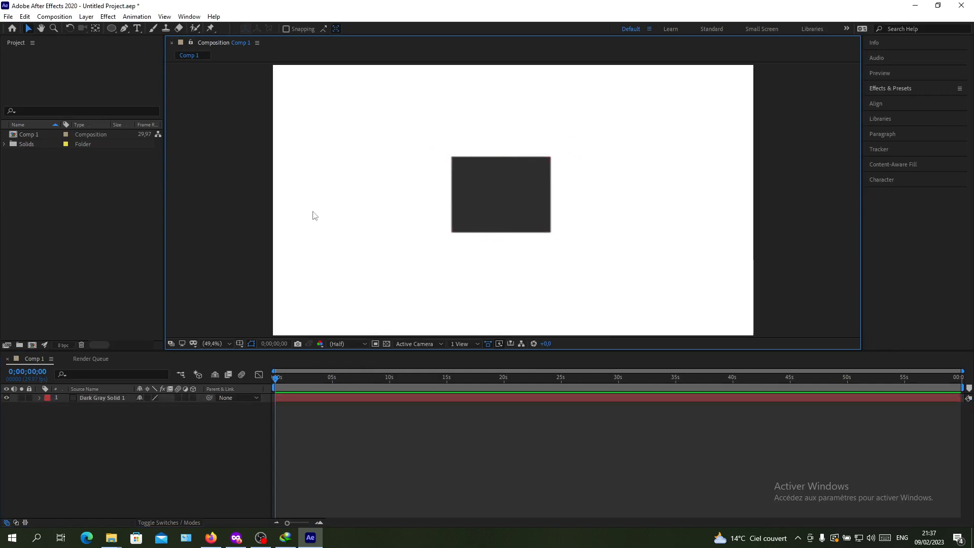
pyautogui.click(533, 198)
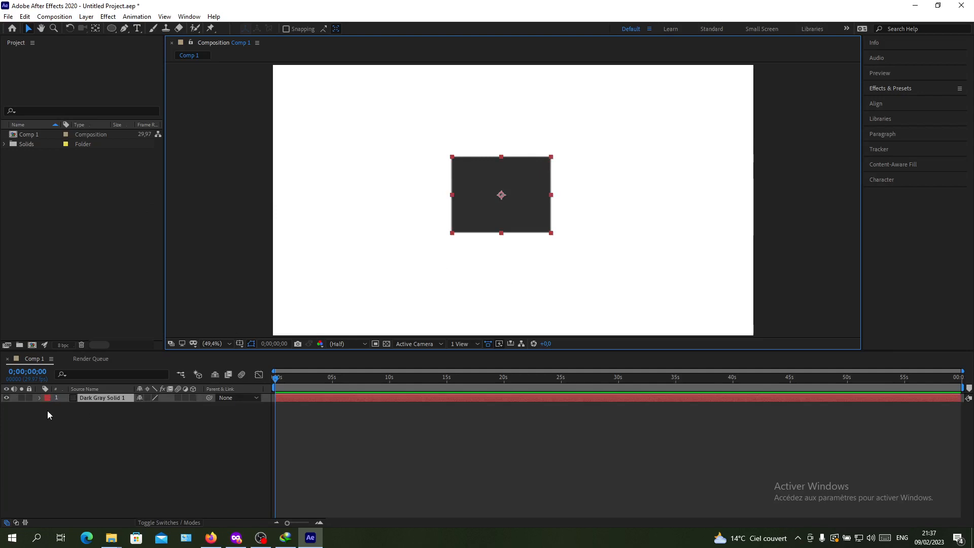
# - Move the solid to the lower-left area of the frame, at about 305, 771, and expand its Transform properties
pyautogui.click(38, 399)
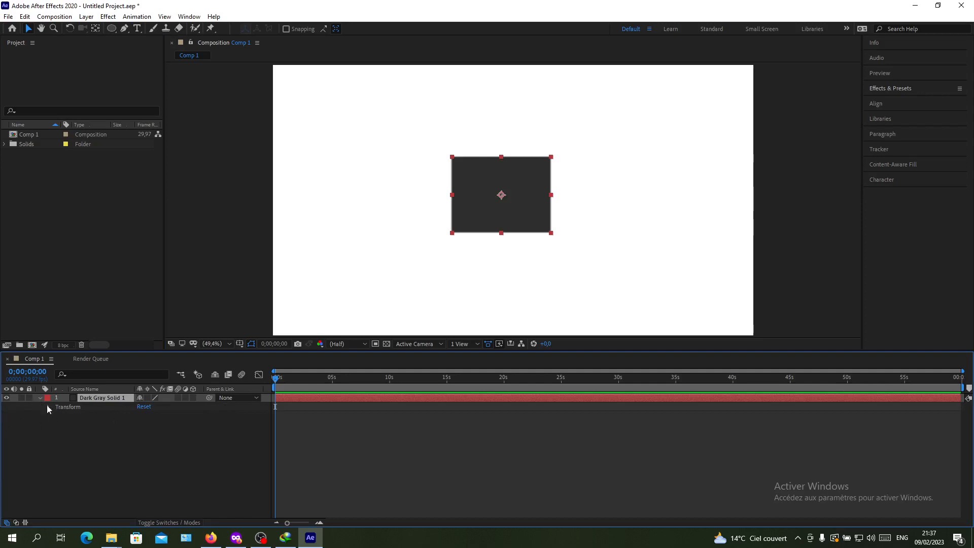
pyautogui.moveTo(278, 381); pyautogui.dragTo(195, 386)
pyautogui.moveTo(481, 231); pyautogui.dragTo(329, 295)
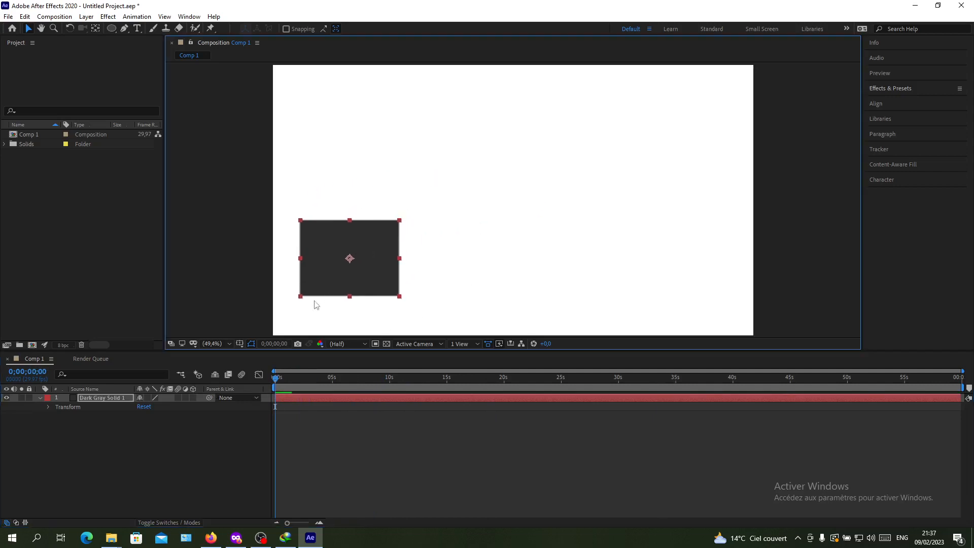
pyautogui.click(50, 406)
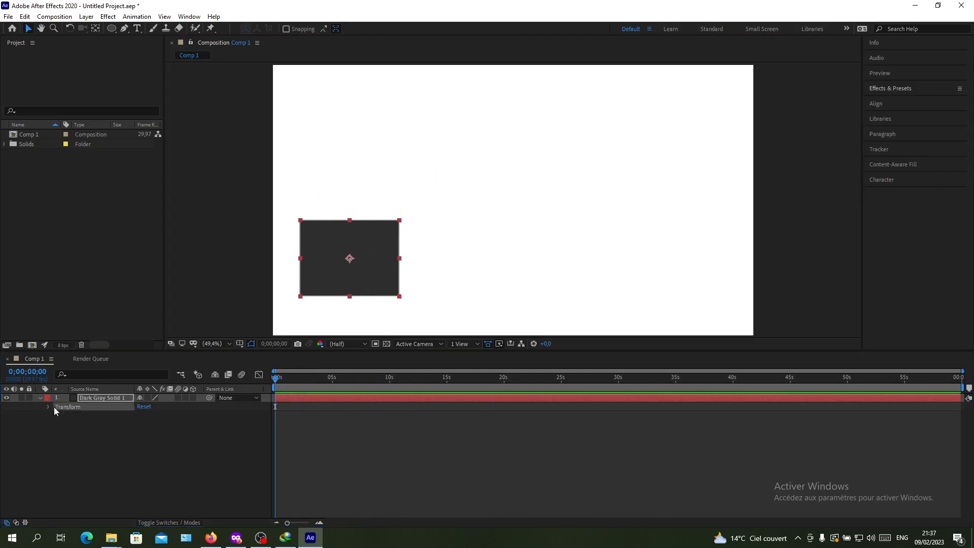
pyautogui.click(47, 407)
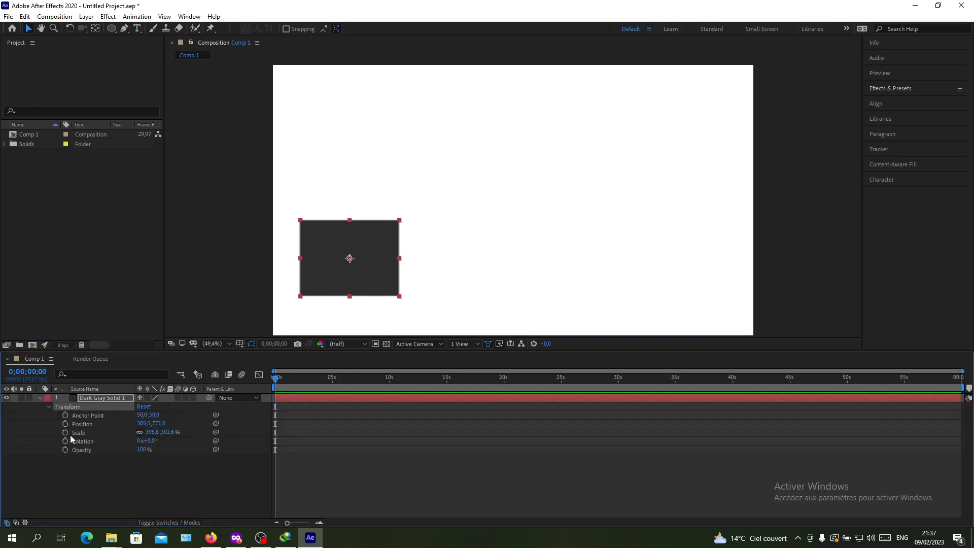
# - Reposition the solid nearer the frame's lower-left corner, at about 273, 858
pyautogui.click(95, 473)
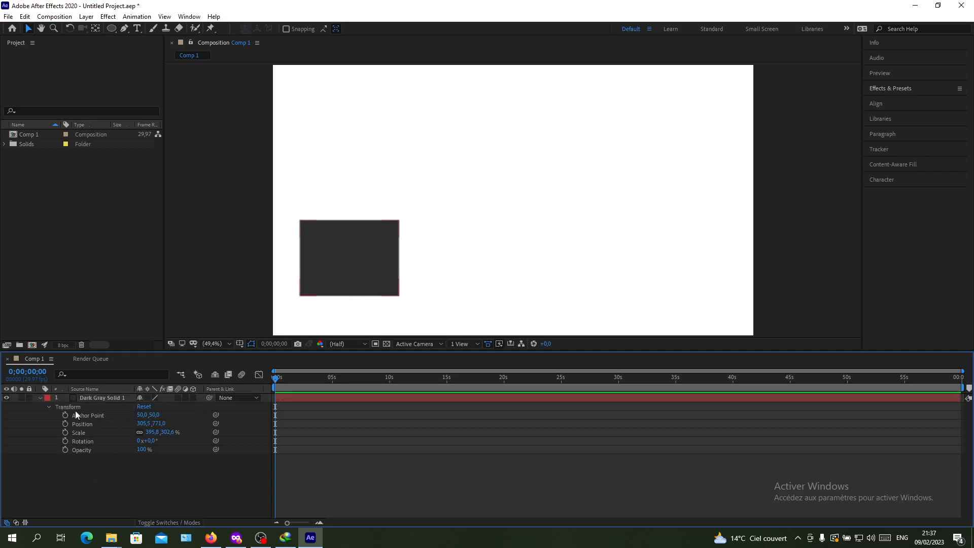
pyautogui.moveTo(359, 294); pyautogui.dragTo(354, 302)
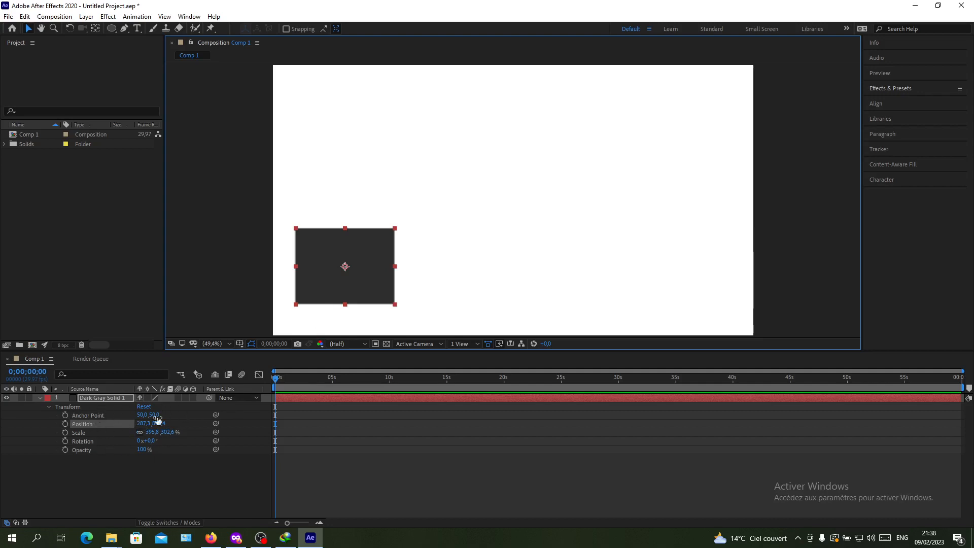
pyautogui.moveTo(326, 279)
pyautogui.mouseDown()
pyautogui.moveTo(374, 267)
pyautogui.moveTo(405, 209)
pyautogui.moveTo(306, 292)
pyautogui.moveTo(323, 293)
pyautogui.mouseUp()
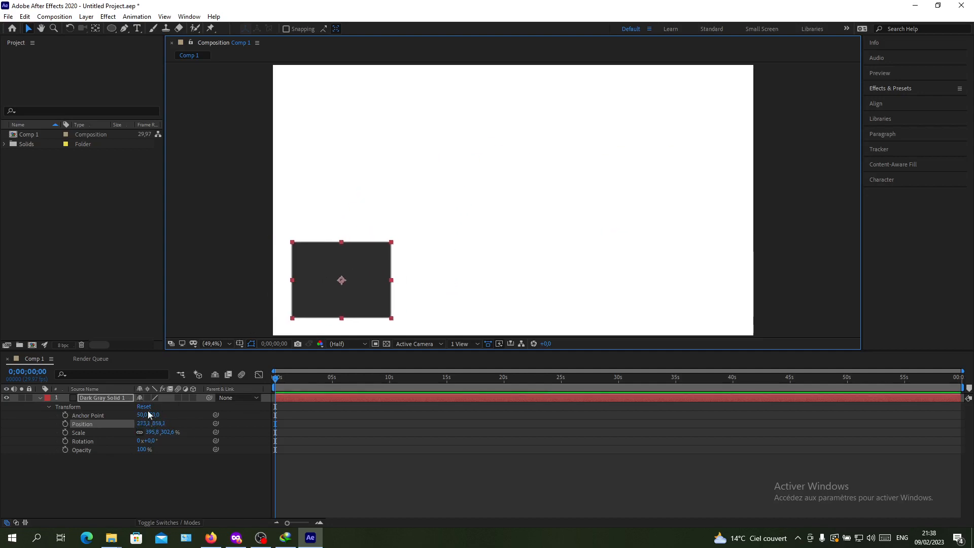
# - Animate the solid's Position from a keyframe at 0;00;00;00 to about 577, 708 at 0;00;03;22
pyautogui.click(65, 424)
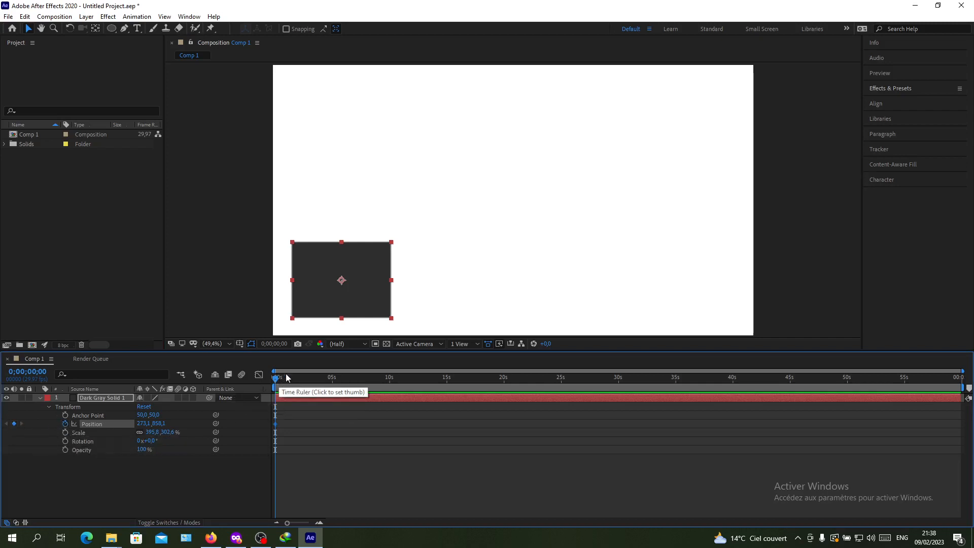
pyautogui.moveTo(275, 379); pyautogui.dragTo(287, 379)
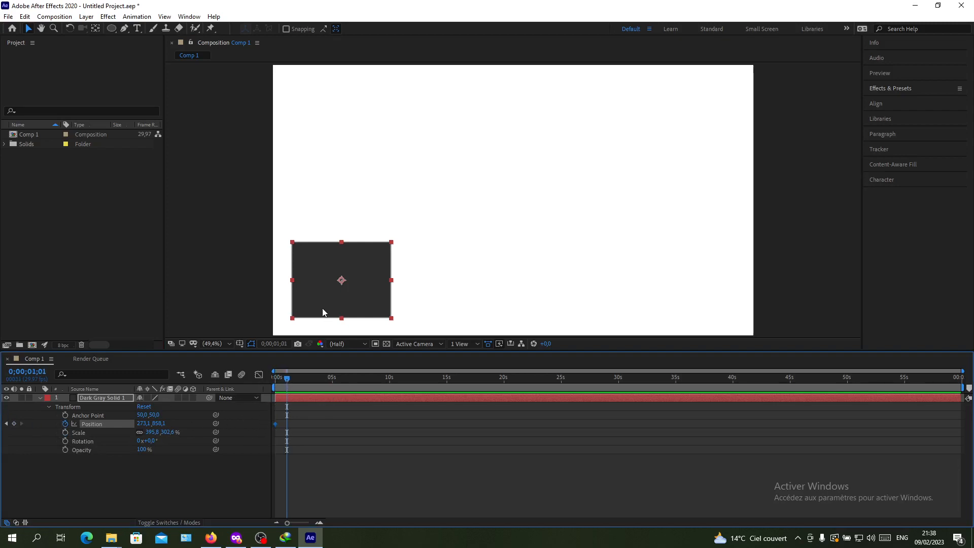
pyautogui.moveTo(286, 385); pyautogui.dragTo(270, 385)
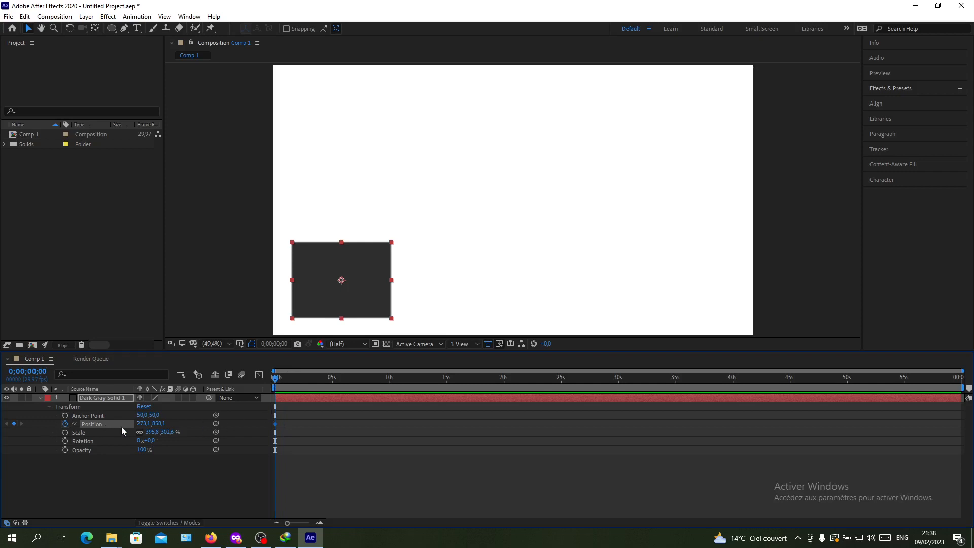
pyautogui.moveTo(285, 380); pyautogui.dragTo(318, 382)
pyautogui.moveTo(339, 301); pyautogui.dragTo(416, 263)
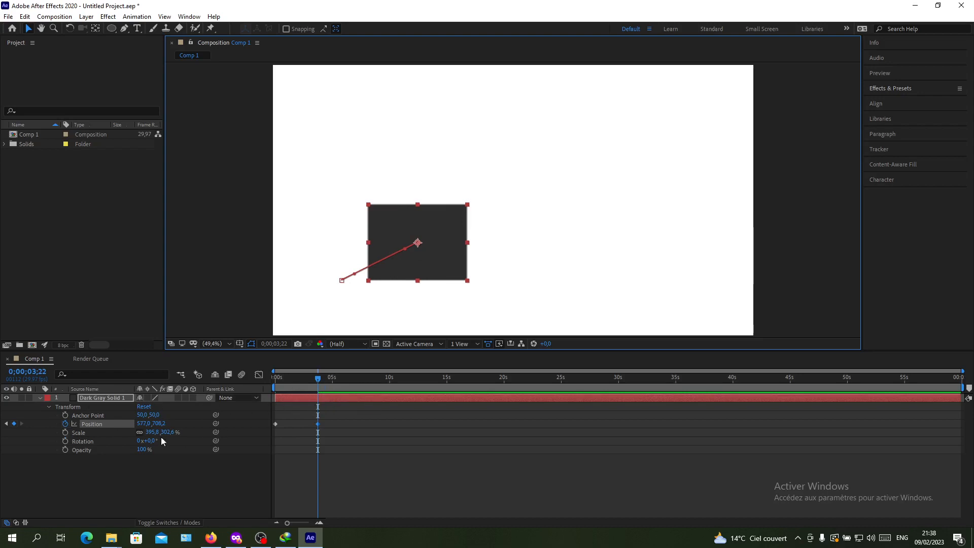
# - Start Scale keyframes at 0;00;03;22, and at 0;00;05;27 move the solid to about 761, 812 and enlarge it to about 519 x 397 %
pyautogui.click(65, 435)
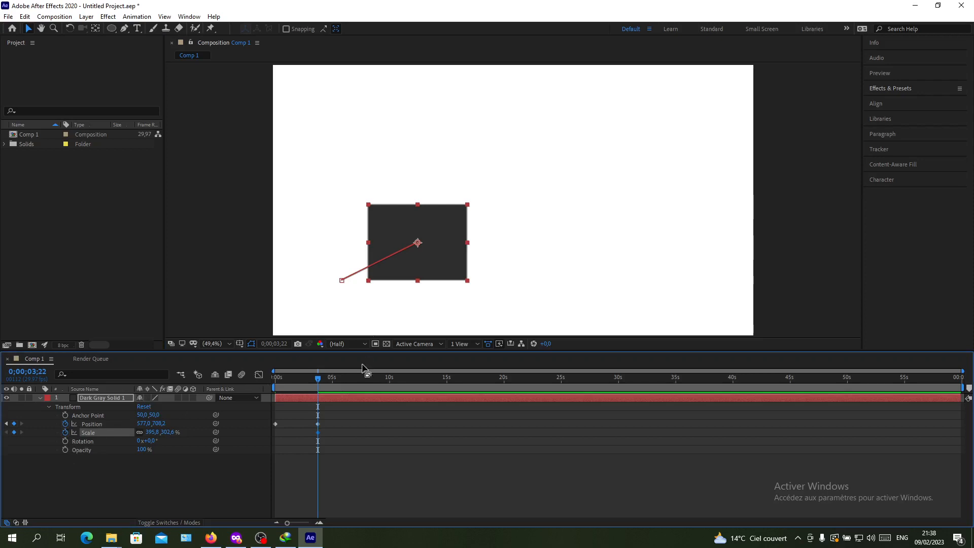
pyautogui.moveTo(318, 378); pyautogui.dragTo(342, 383)
pyautogui.moveTo(425, 262); pyautogui.dragTo(473, 288)
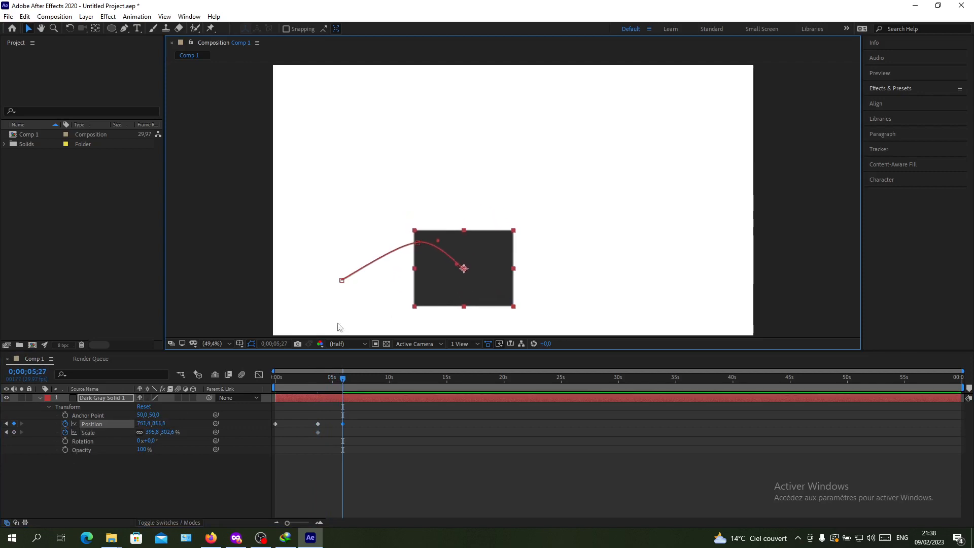
pyautogui.moveTo(149, 435); pyautogui.dragTo(217, 433)
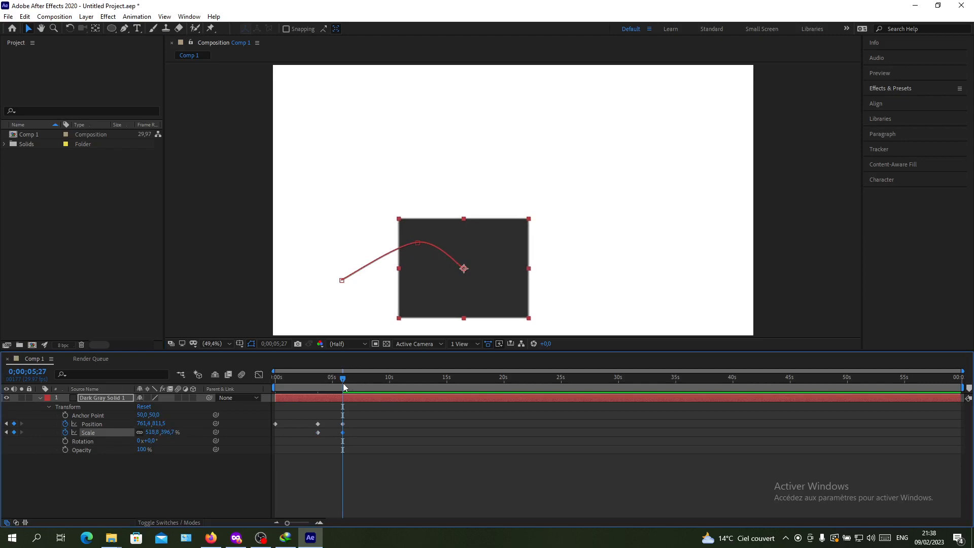
# - At 0;00;09;09, move the solid up to about 913, 502 and shrink its scale to about 278 x 212 %
pyautogui.moveTo(343, 382); pyautogui.dragTo(381, 383)
pyautogui.moveTo(461, 293); pyautogui.dragTo(499, 216)
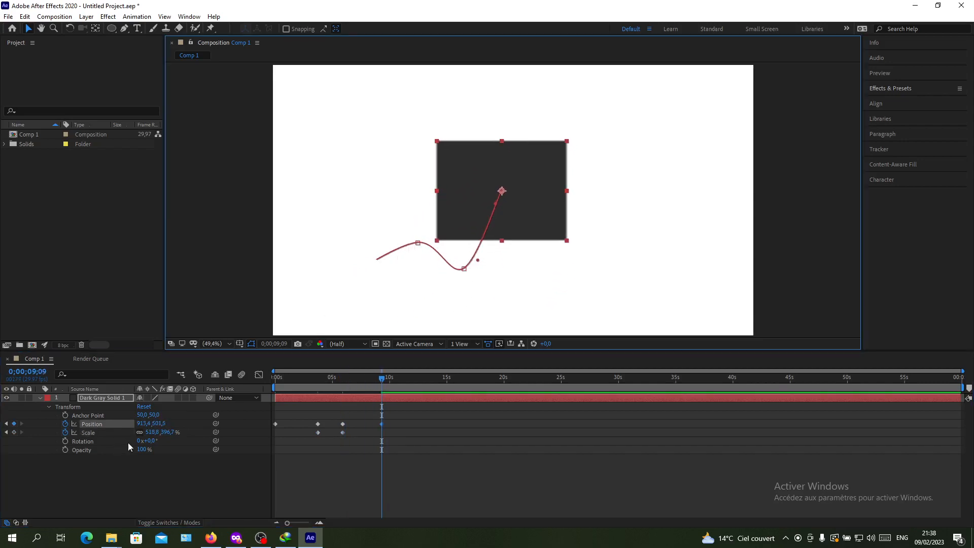
pyautogui.moveTo(153, 431); pyautogui.dragTo(37, 433)
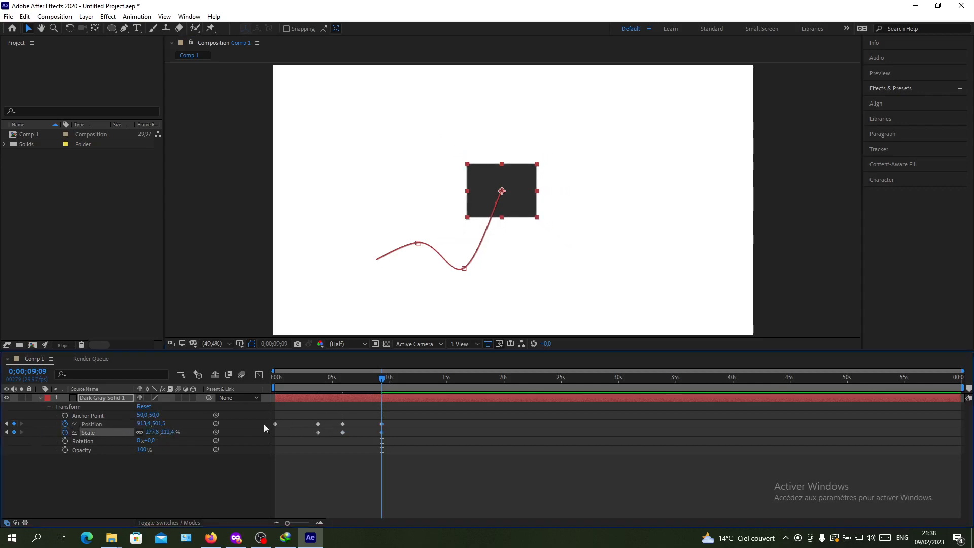
# - Animate the solid's Rotation from a keyframe at 0;00;09;09 to 120 full turns (120x+0,0°) at 0;00;13;12
pyautogui.click(65, 442)
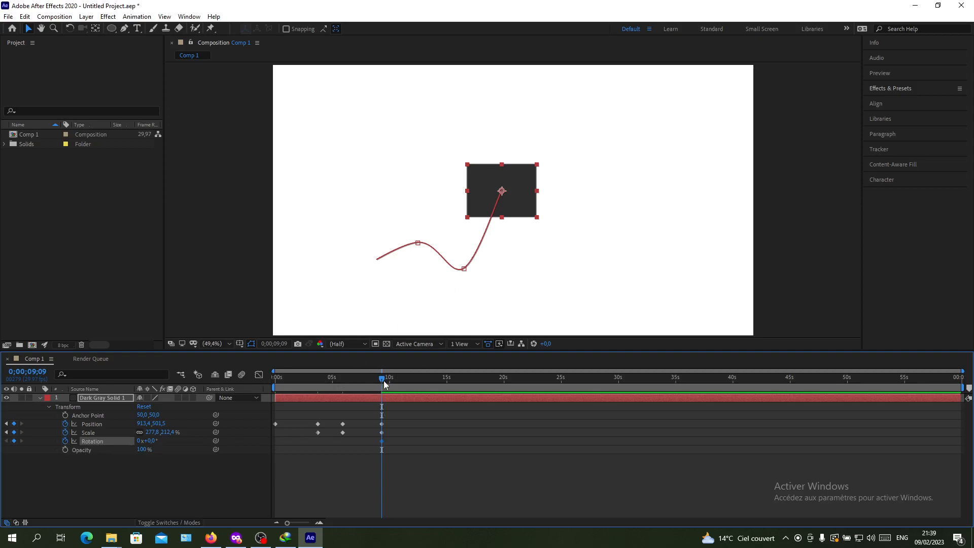
pyautogui.moveTo(384, 384); pyautogui.dragTo(430, 386)
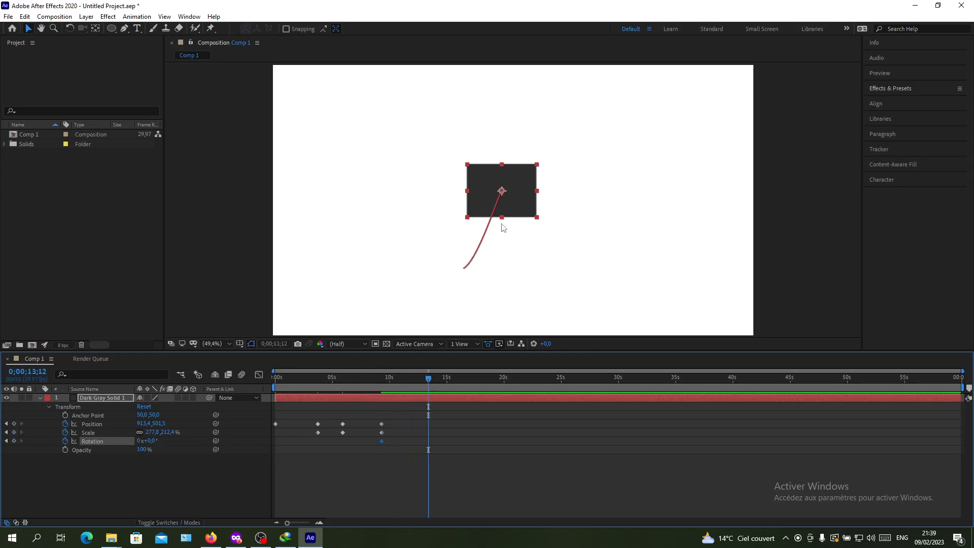
pyautogui.moveTo(505, 213); pyautogui.dragTo(504, 213)
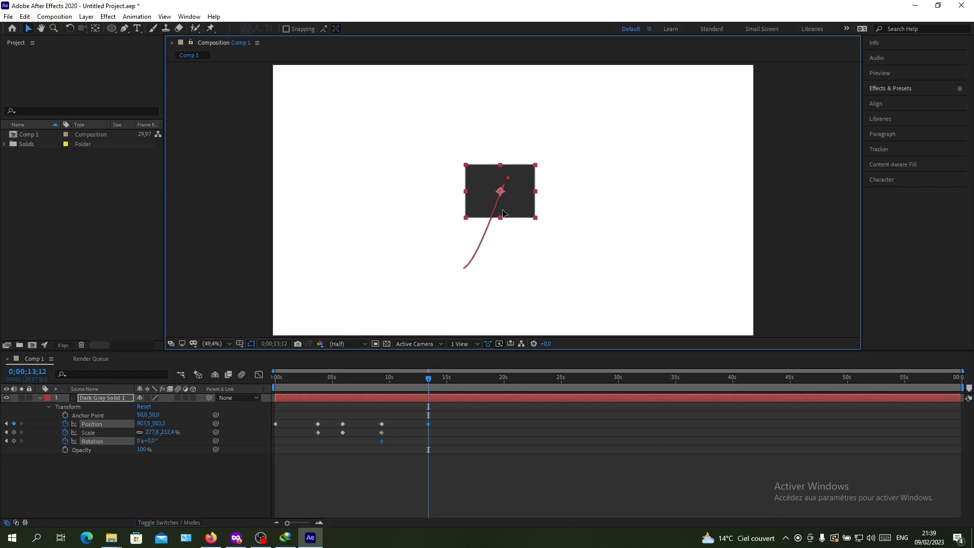
pyautogui.hotkey('ctrl', 'z')
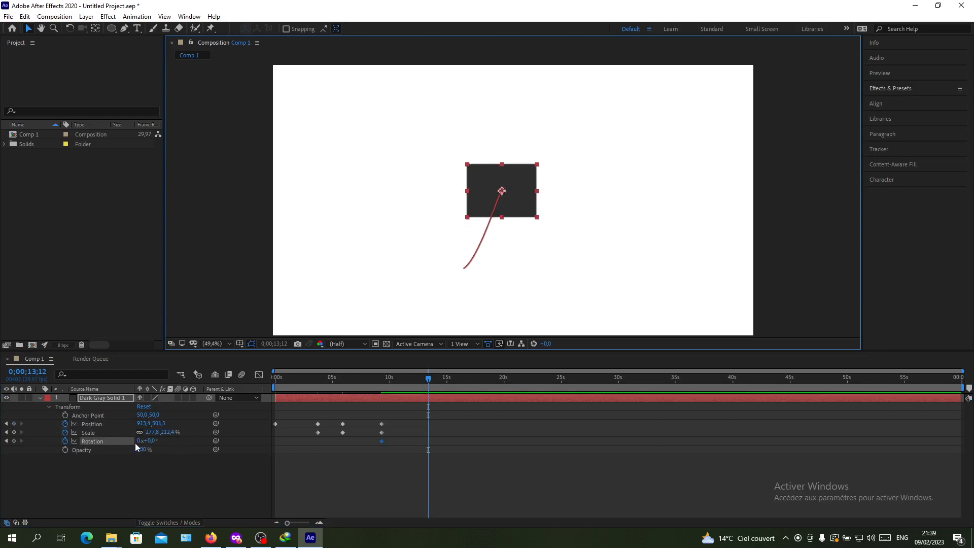
pyautogui.moveTo(138, 441); pyautogui.dragTo(196, 440)
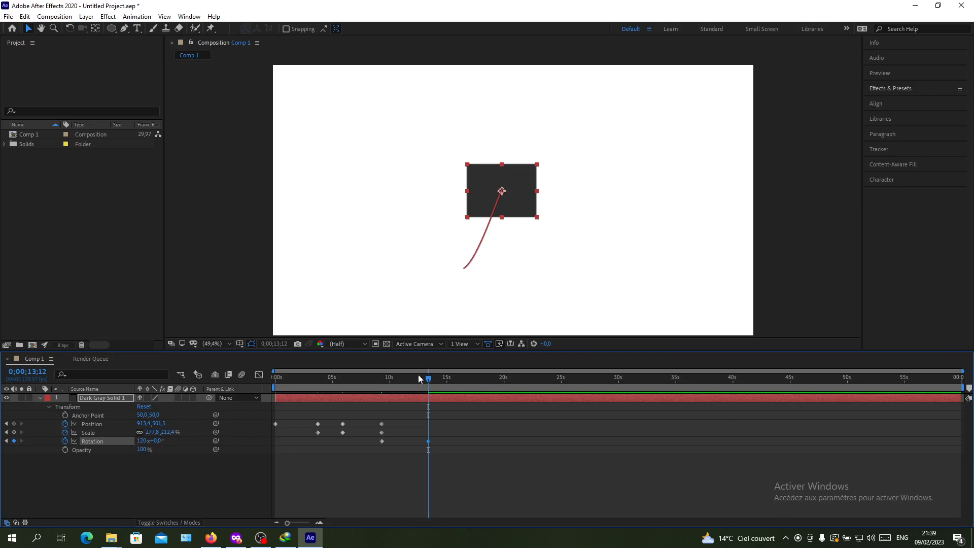
# - At 0;00;16;23, move the solid down to about 895, 818 and set its Rotation back to 0x+0,0°
pyautogui.moveTo(428, 377); pyautogui.dragTo(467, 380)
pyautogui.moveTo(502, 198); pyautogui.dragTo(497, 292)
pyautogui.moveTo(142, 440)
pyautogui.mouseDown()
pyautogui.moveTo(29, 450)
pyautogui.moveTo(137, 444)
pyautogui.mouseUp()
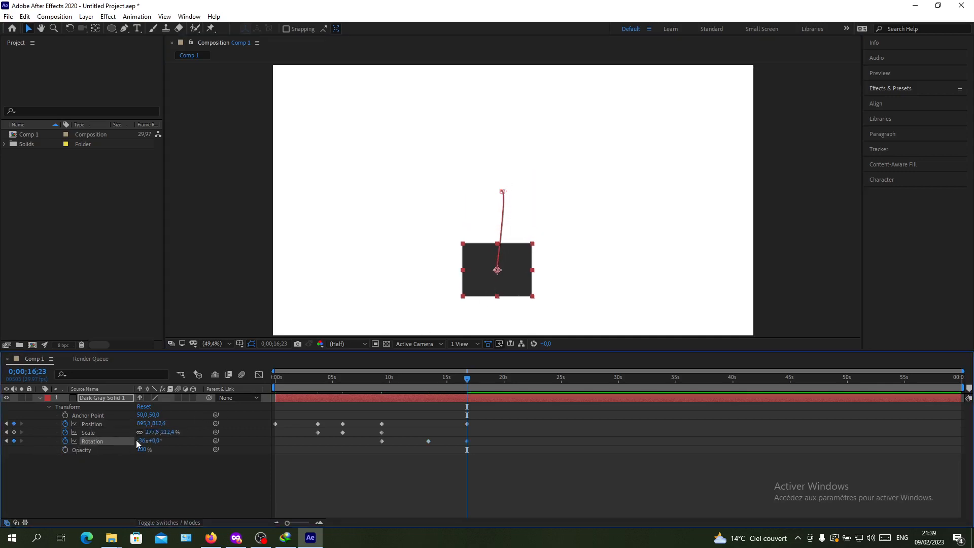
pyautogui.click(137, 444)
pyautogui.moveTo(140, 439); pyautogui.dragTo(147, 440)
pyautogui.write('0')
pyautogui.press('Return')
# - Play the solid's animation from the start of the composition, stop it past the last keyframes and return to 0;00;00;00
pyautogui.moveTo(467, 378); pyautogui.dragTo(202, 377)
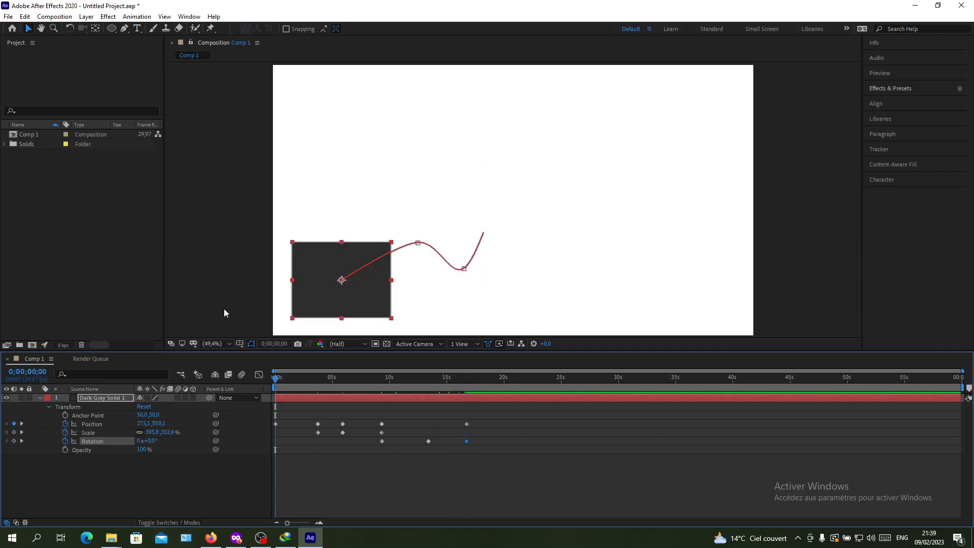
pyautogui.press('space')
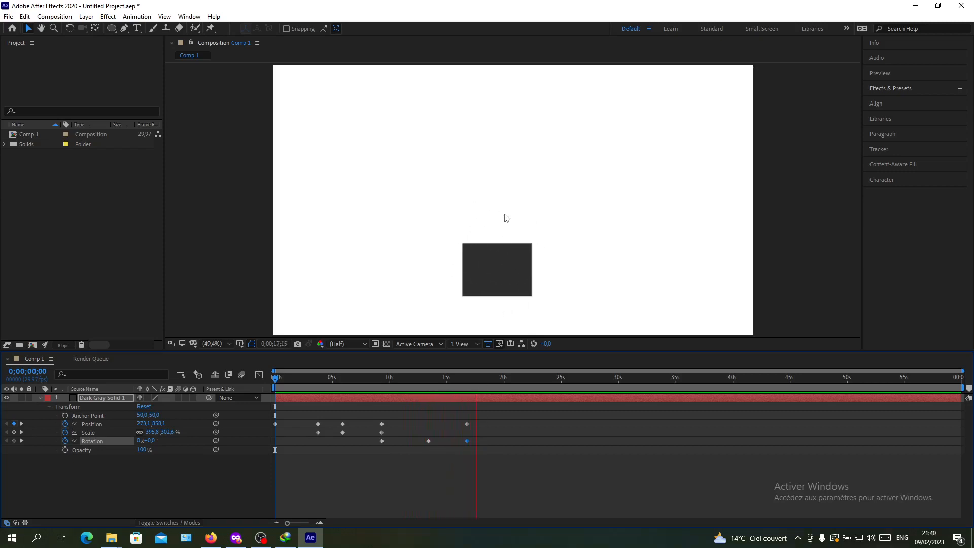
pyautogui.press('space')
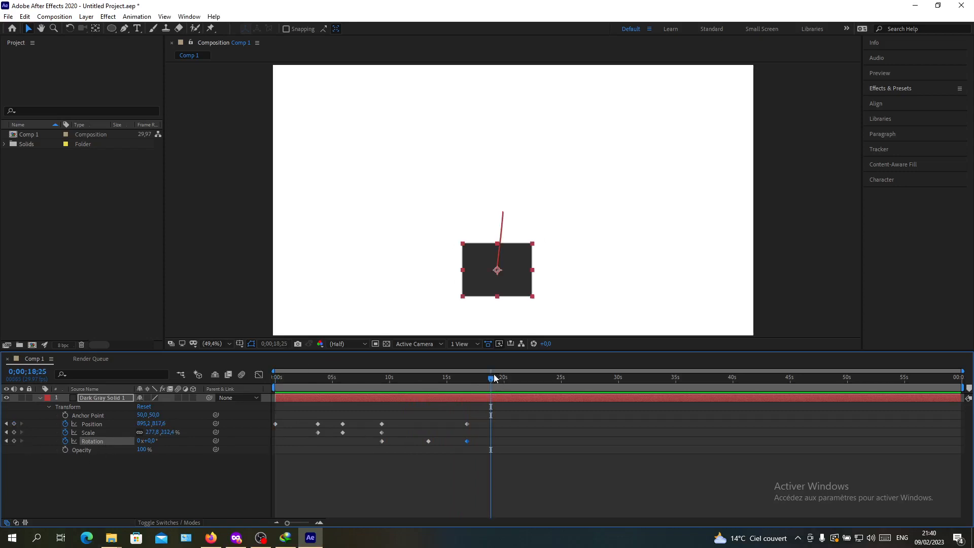
pyautogui.moveTo(491, 380); pyautogui.dragTo(246, 380)
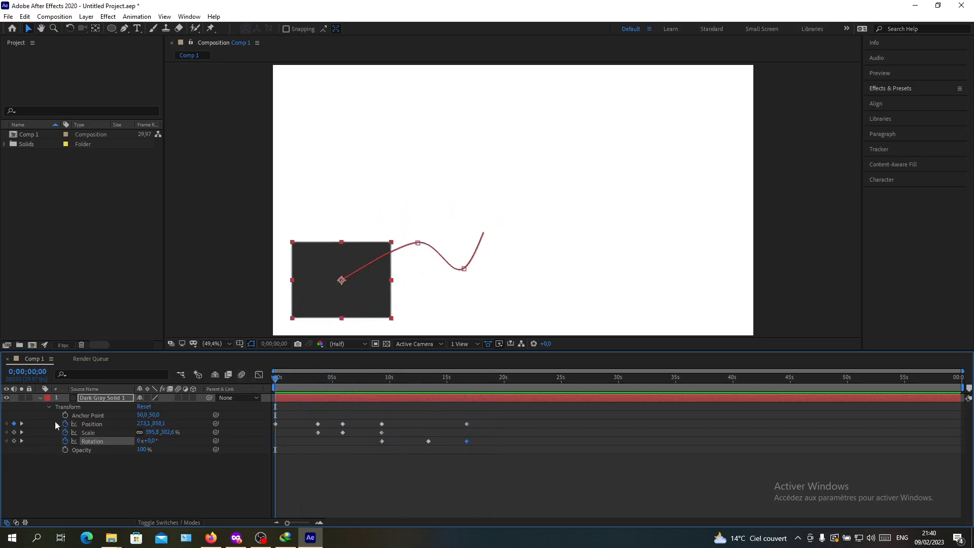
# - Go to 0;00;20;20 and apply the CC Simple Wire Removal effect from the Keying category to the dark gray solid
pyautogui.moveTo(277, 381); pyautogui.dragTo(512, 387)
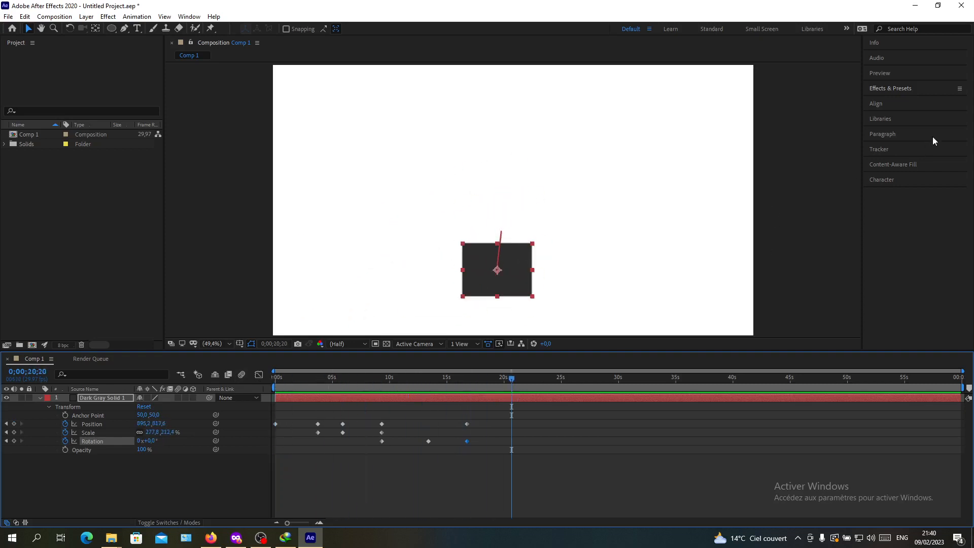
pyautogui.click(914, 87)
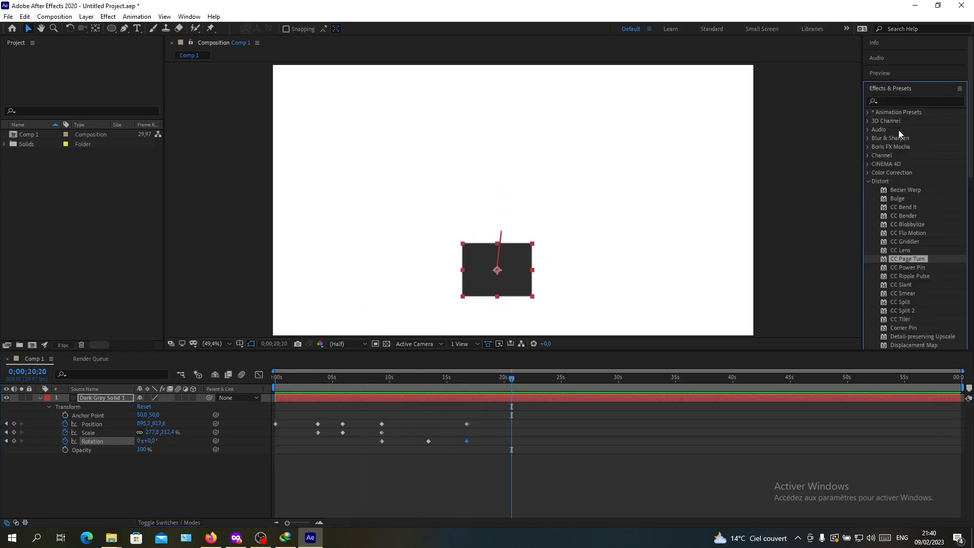
pyautogui.click(869, 181)
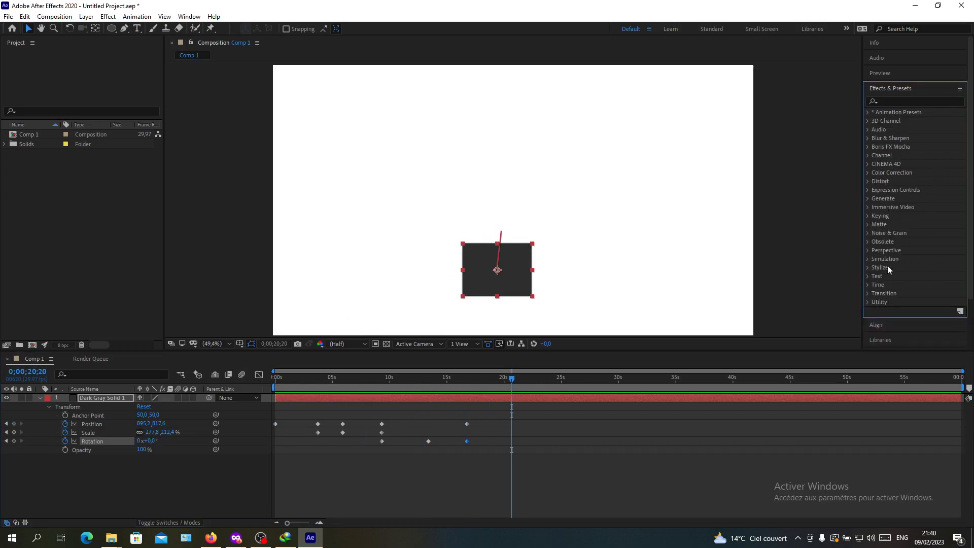
pyautogui.click(869, 130)
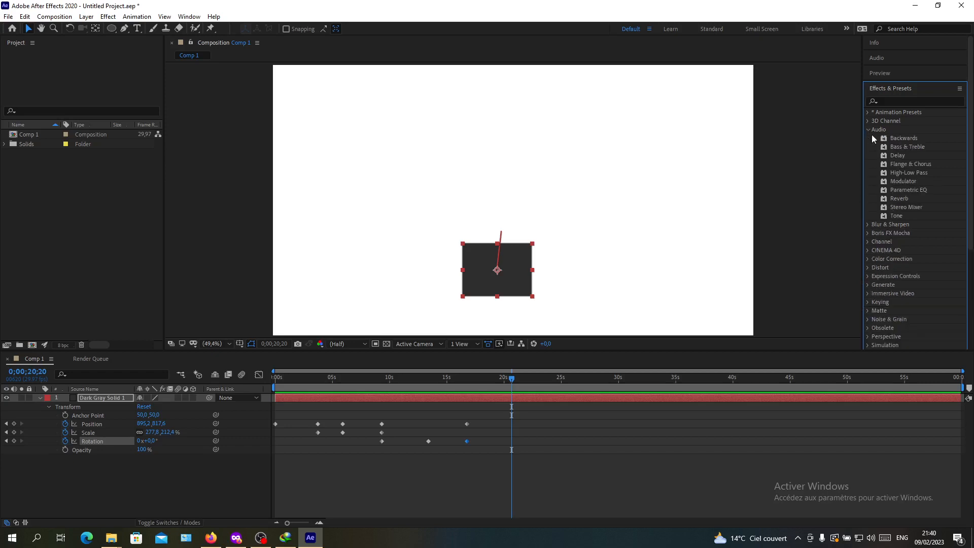
pyautogui.click(868, 130)
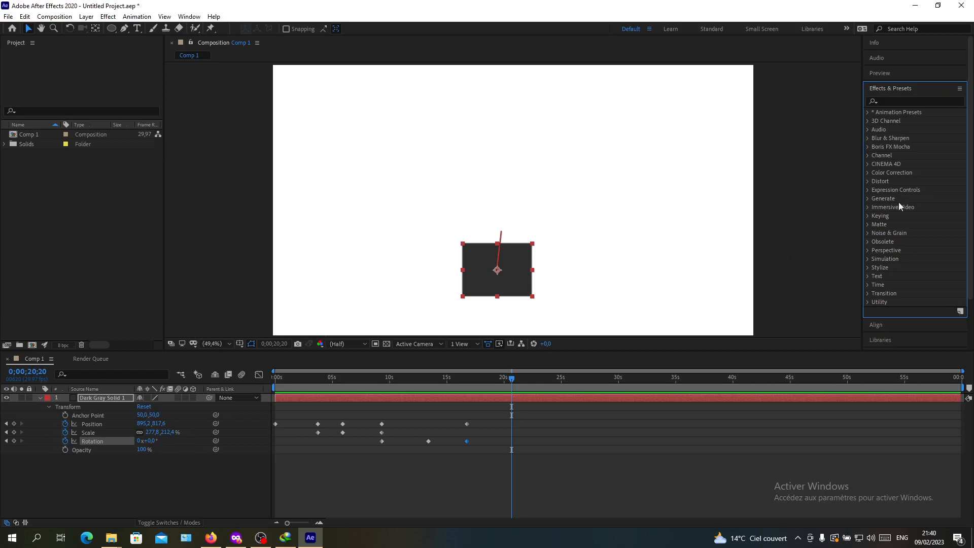
pyautogui.click(868, 215)
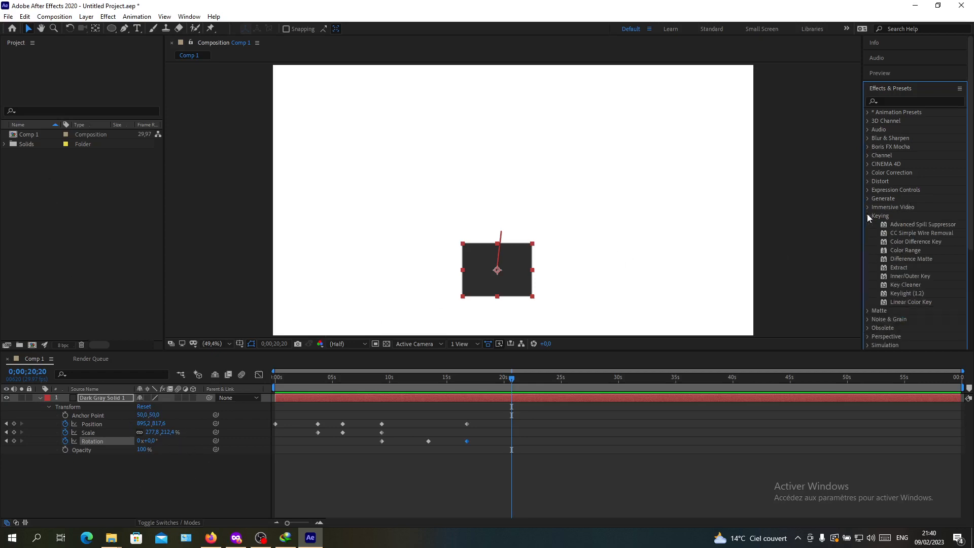
pyautogui.moveTo(898, 232); pyautogui.dragTo(167, 396)
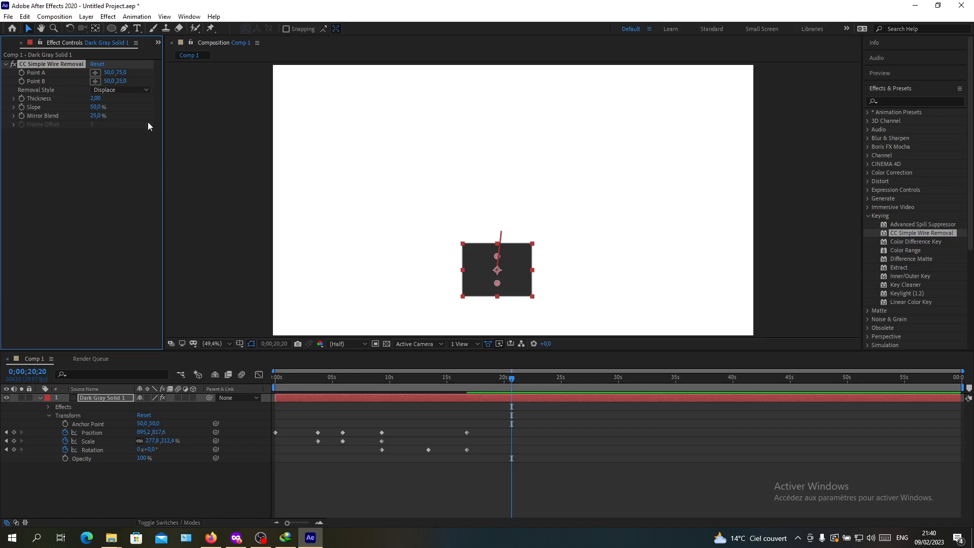
# - Move the solid to about 1223, 670 at 0;00;20;20 as a new Position keyframe and deselect it
pyautogui.moveTo(504, 269); pyautogui.dragTo(587, 234)
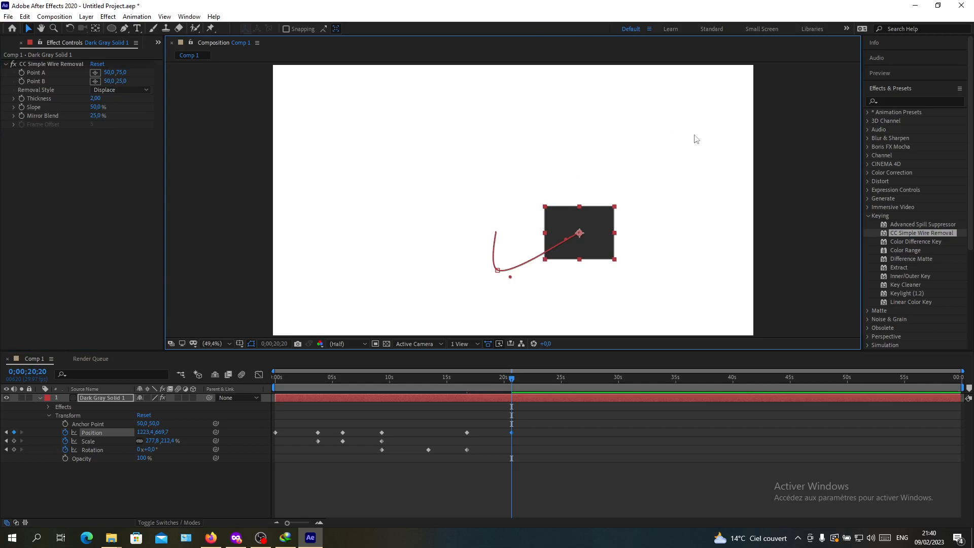
pyautogui.click(461, 151)
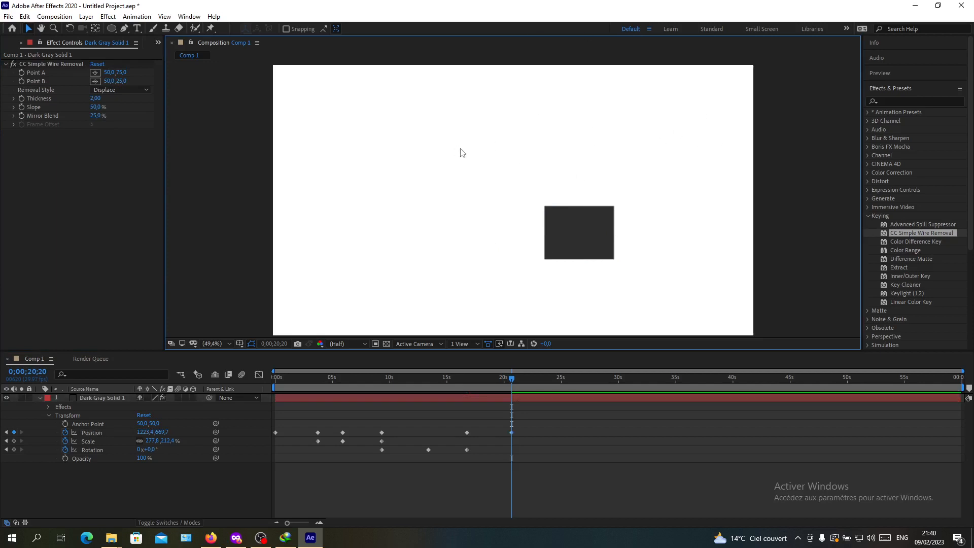